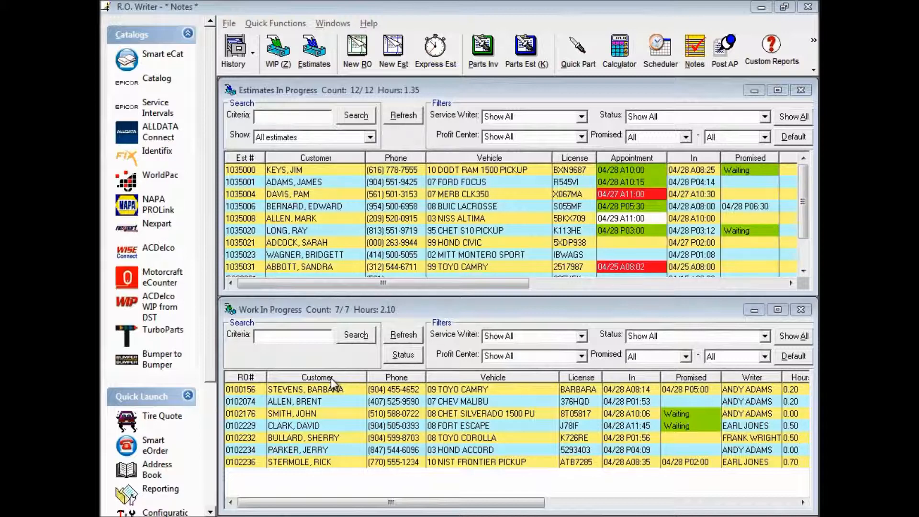
- Preview the sales Summary Report on screen for 04/28/2014 to 04/28/2015, and close the Reporting module
click(169, 489)
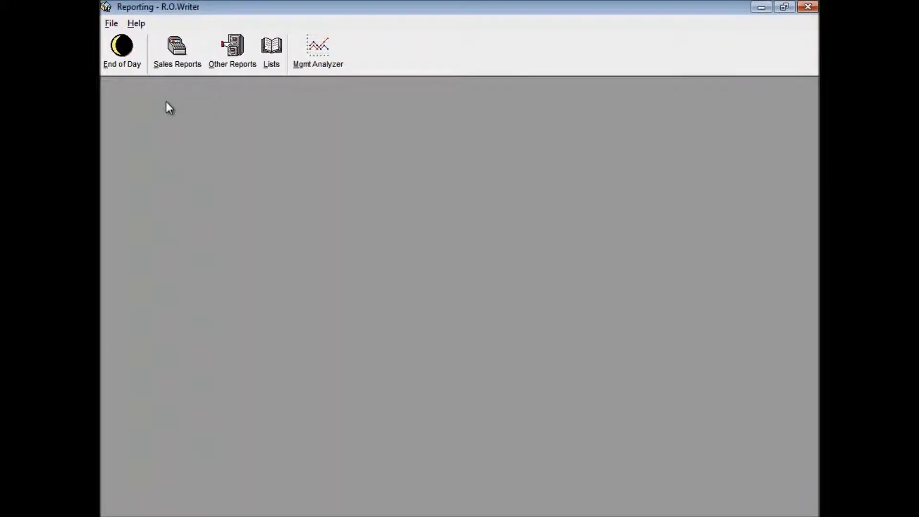
click(173, 53)
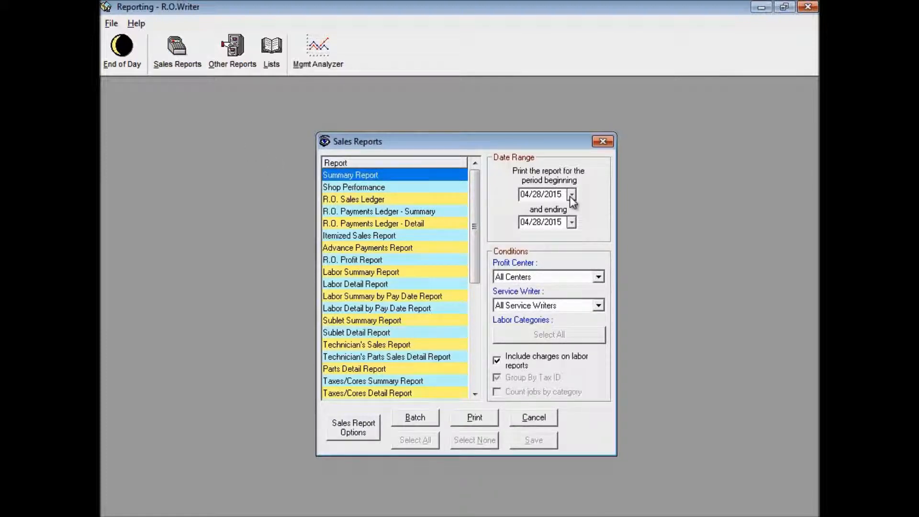
text(4)
click(476, 419)
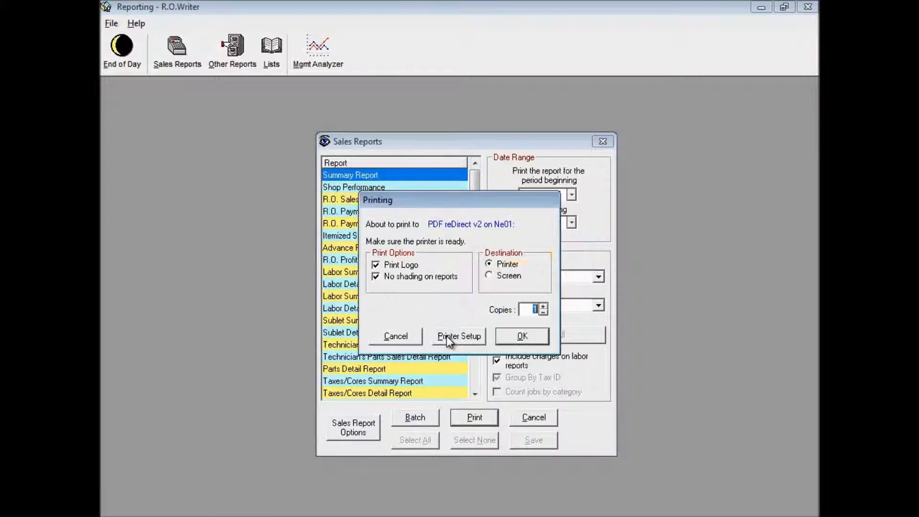
click(505, 275)
click(522, 336)
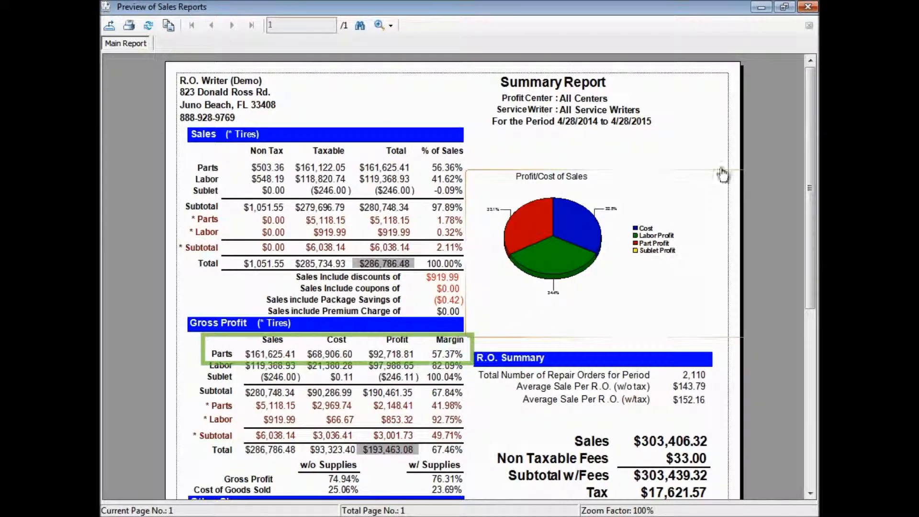
click(811, 9)
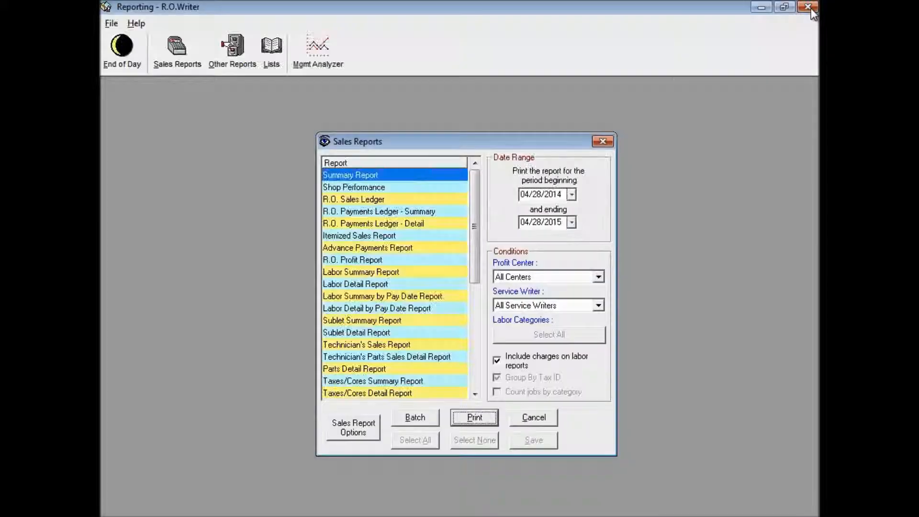
click(811, 9)
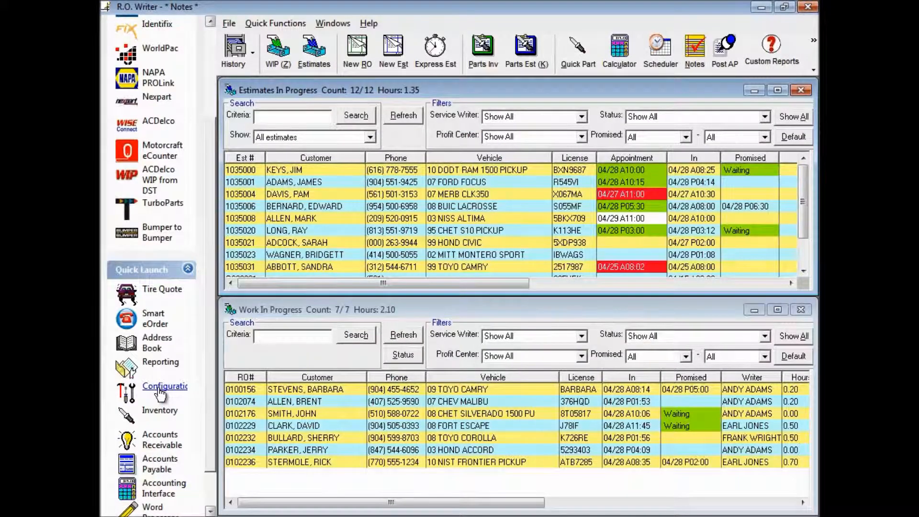
- In the Configuration module, open the parts pricing method with the required password and set Outside Purchases to Linear Pricing by Supplier
click(160, 391)
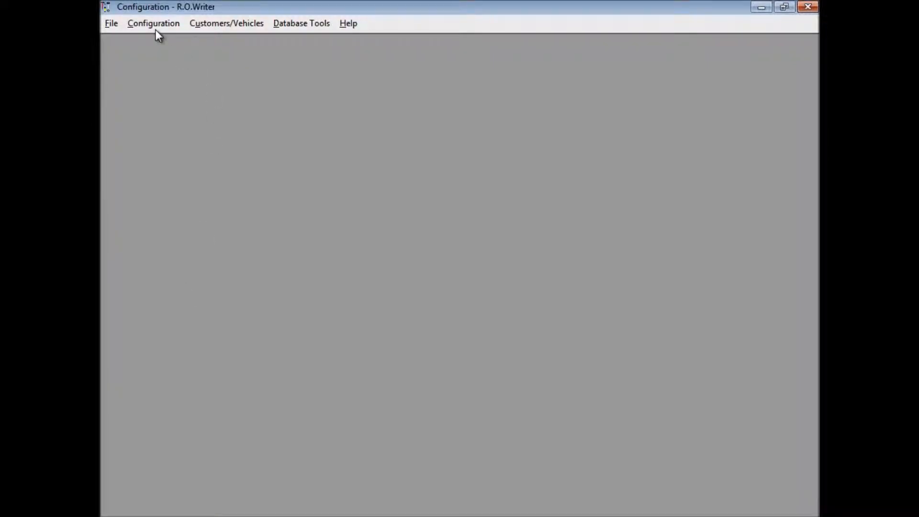
click(158, 23)
mouse_move(166, 60)
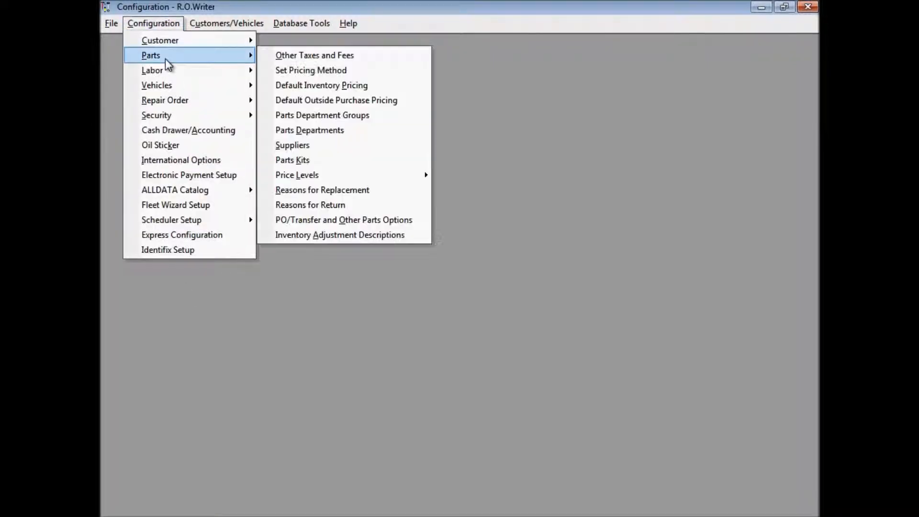
click(298, 70)
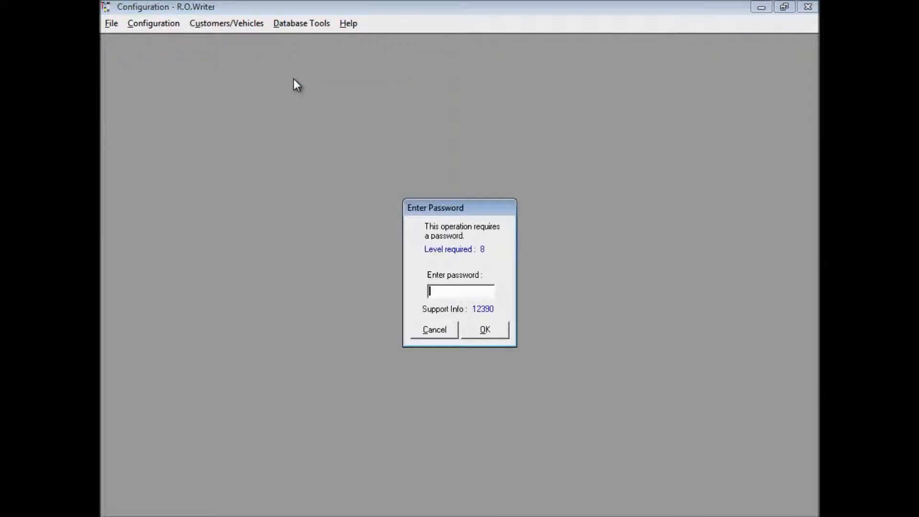
click(489, 327)
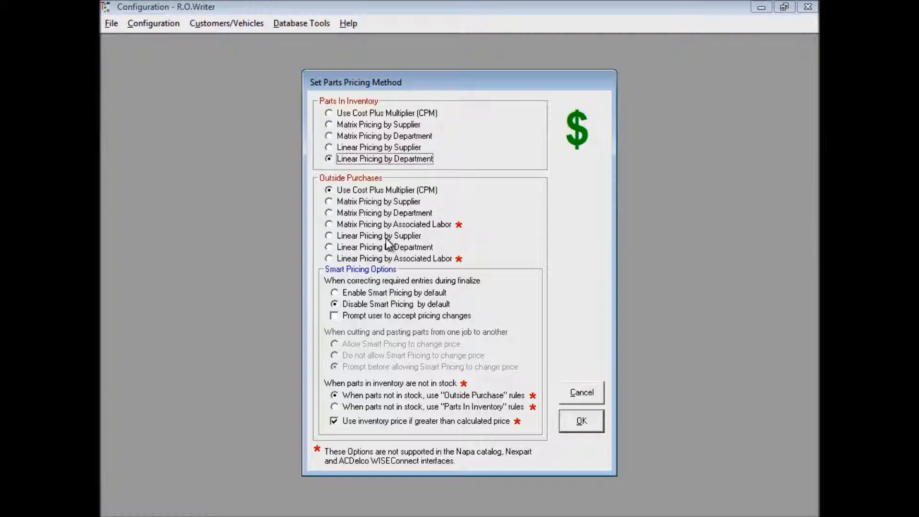
click(387, 239)
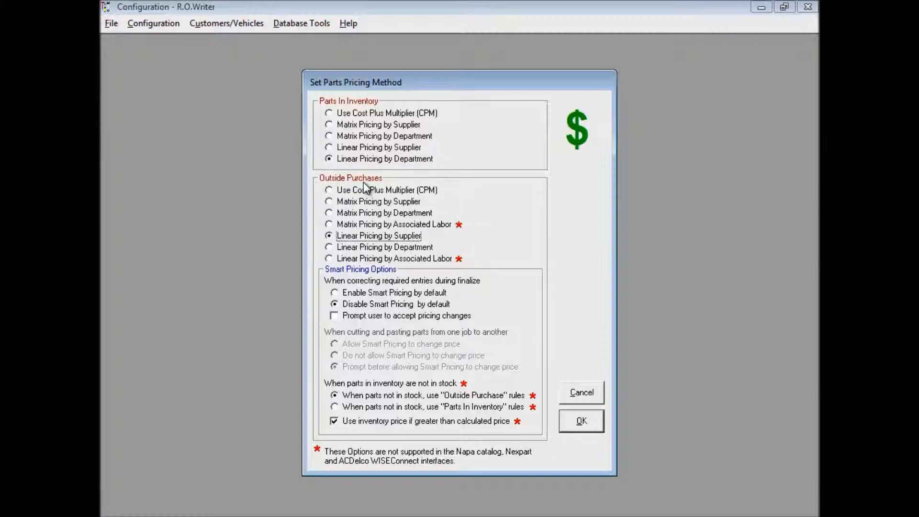
click(582, 421)
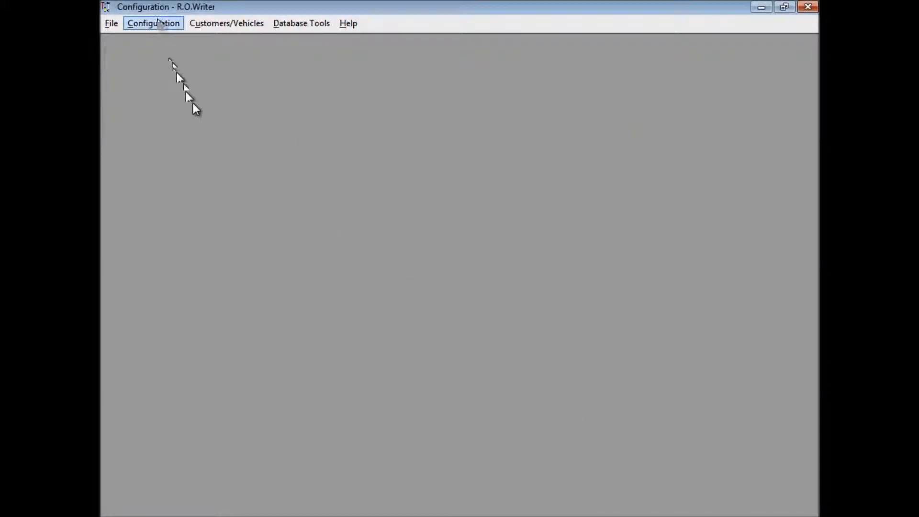
- Open the Default Outside Purchase Pricing setup, entering the required password
click(160, 24)
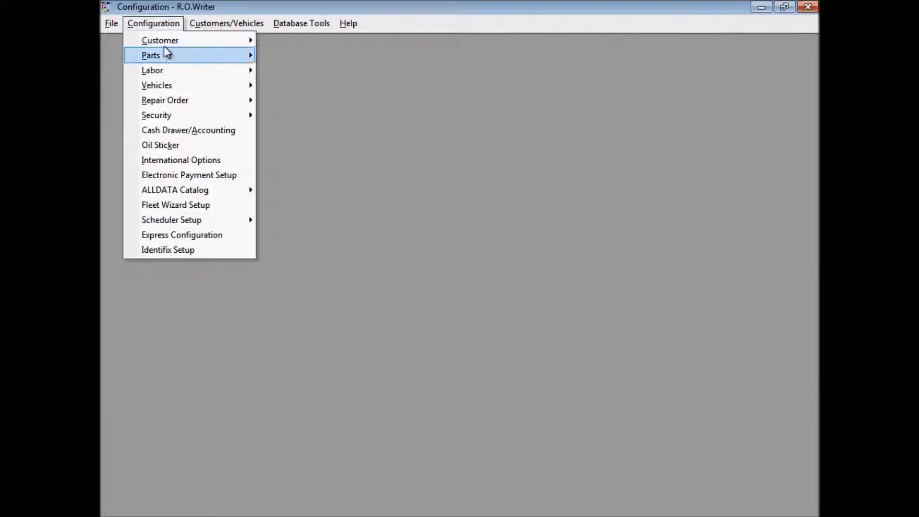
mouse_move(171, 57)
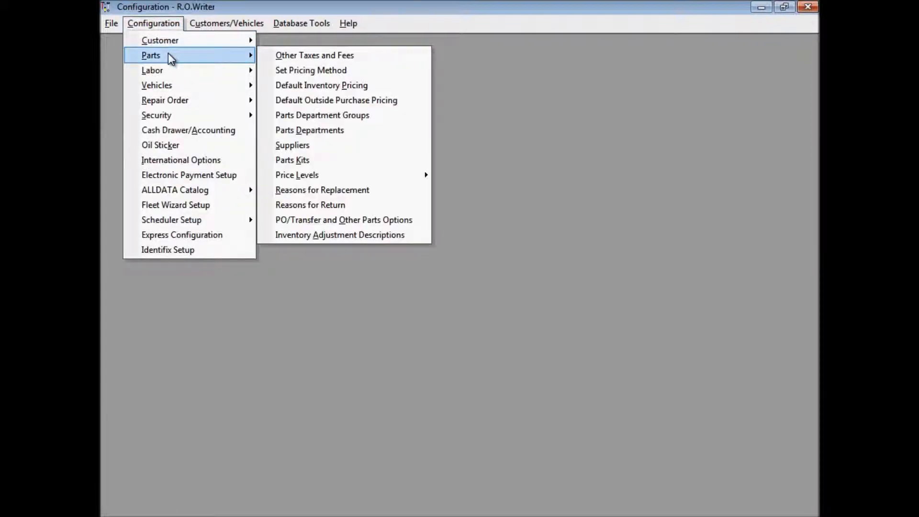
click(350, 104)
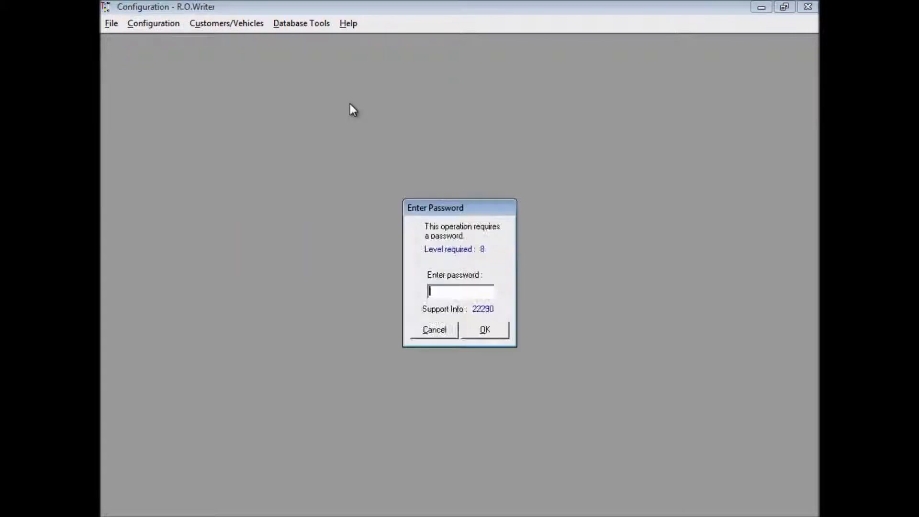
click(484, 330)
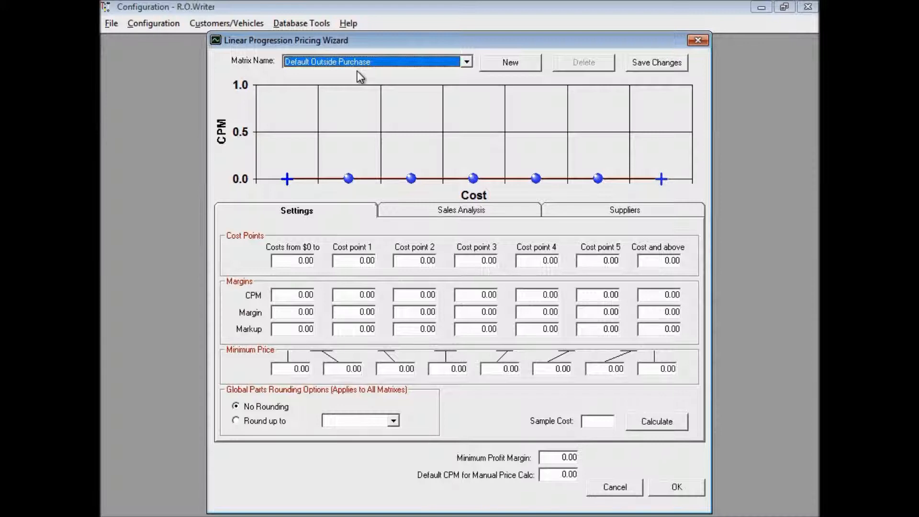
- Set the Default Outside Purchase matrix's cost points to 1.00, 5.00, 10.00, 20.00, 50.00, 100.00 and 250.00
click(293, 260)
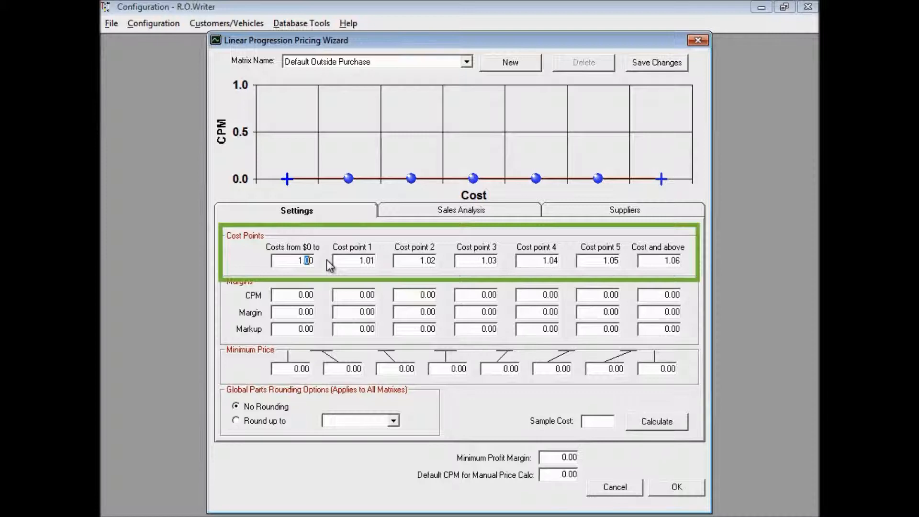
click(360, 261)
text(5)
click(413, 263)
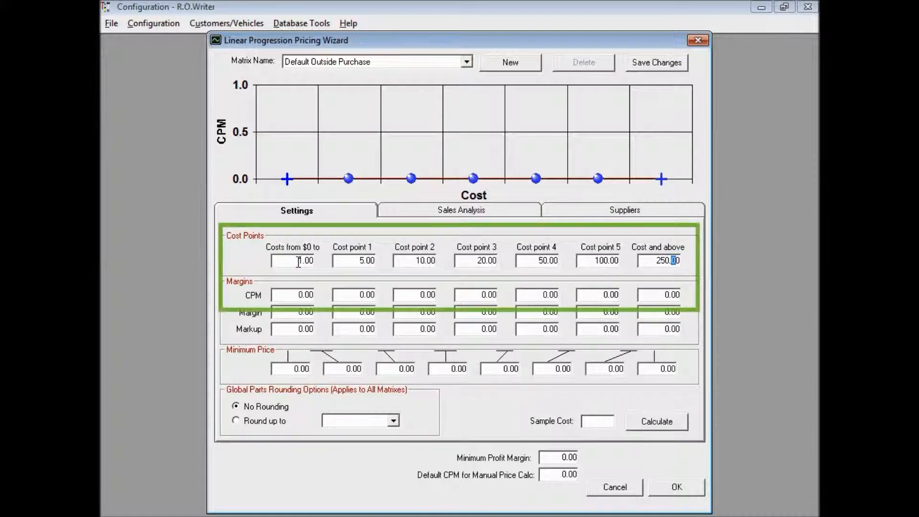
- Set the CPM values for the seven cost points to 5.00, 4.50, 4.00, 3.50, 3.00, 2.50 and 2.00
key(Tab)
text(5)
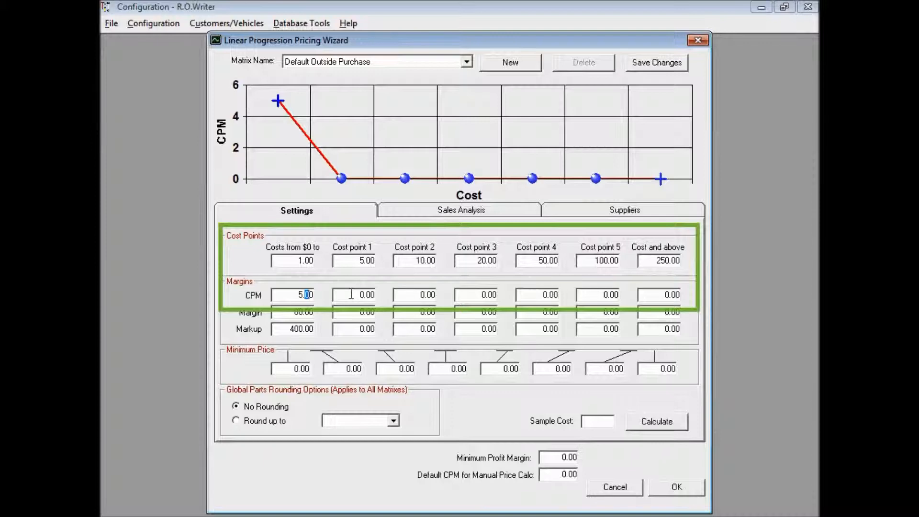
key(Tab)
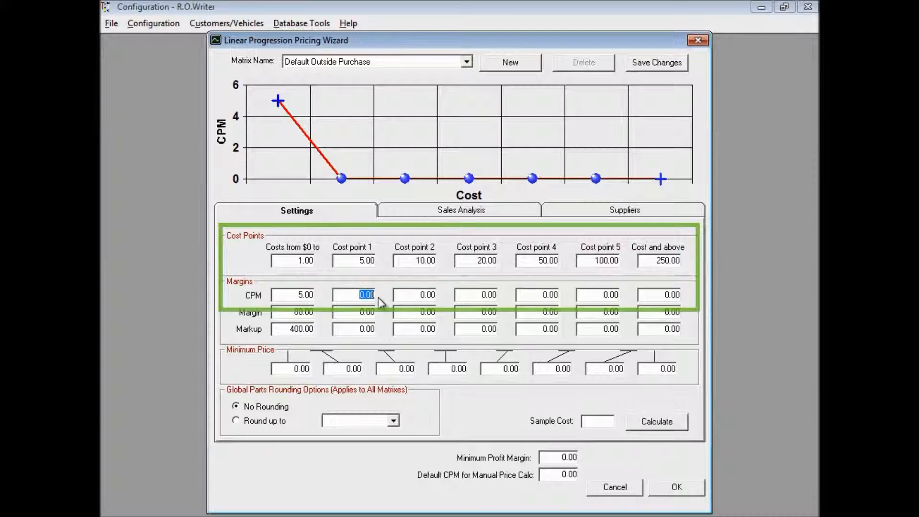
text(4.5)
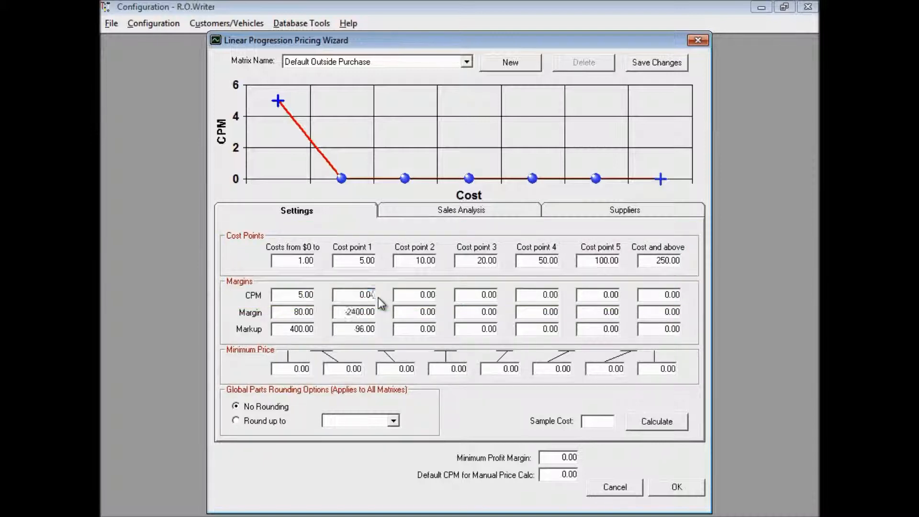
key(Tab)
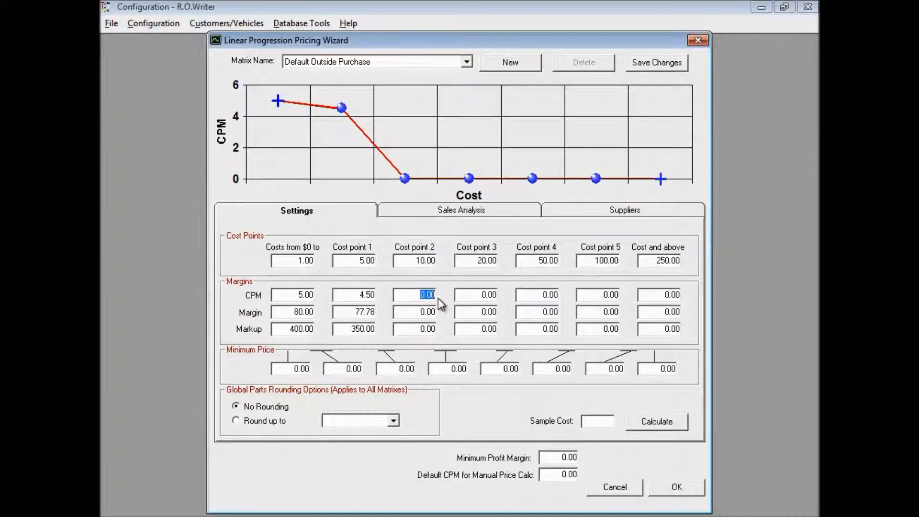
text(4)
key(Tab)
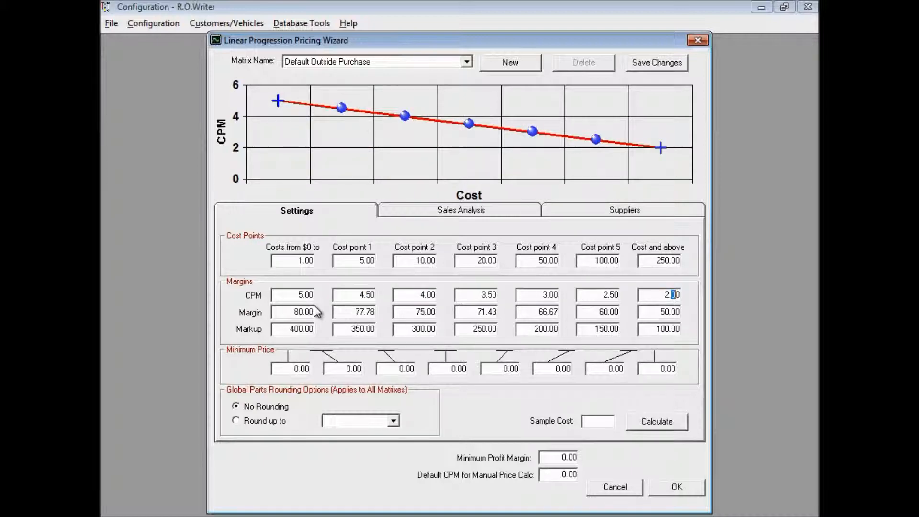
click(289, 311)
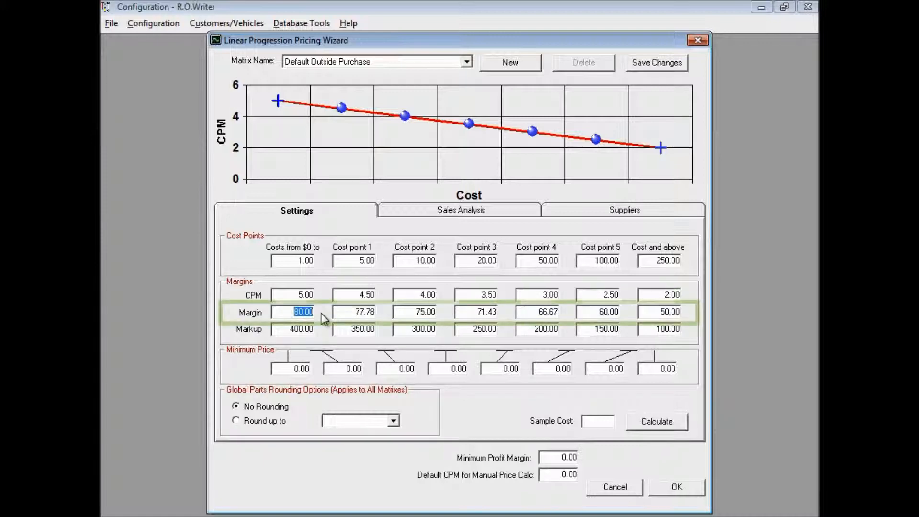
click(350, 313)
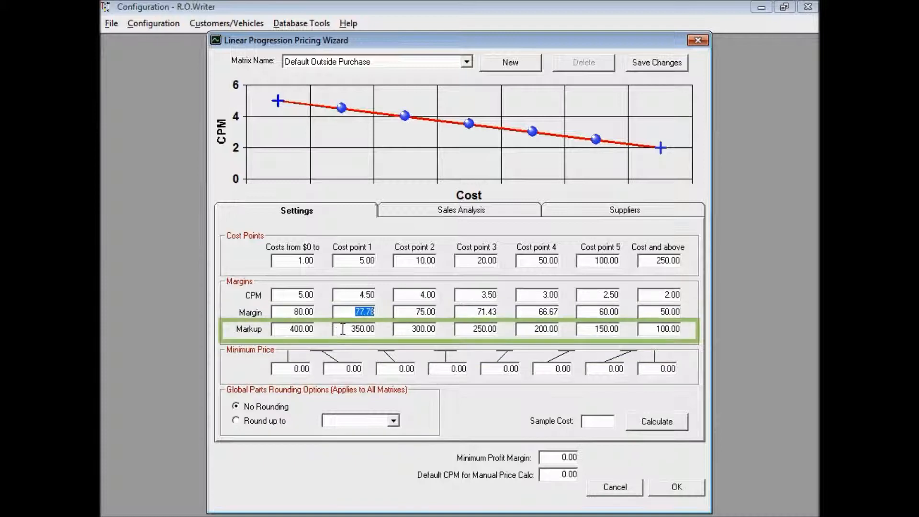
click(364, 329)
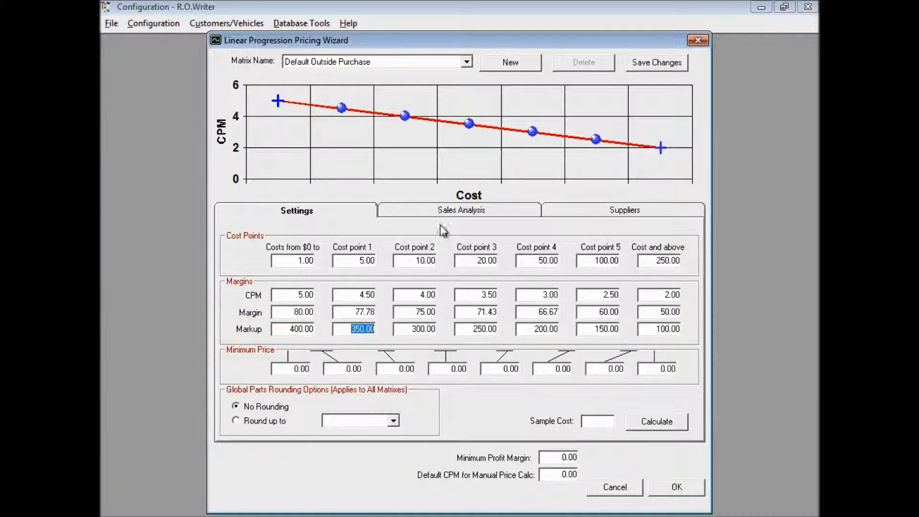
- Run the sales analysis of the Default Outside Purchase matrix for 04/28/2014 to 04/28/2015
click(450, 211)
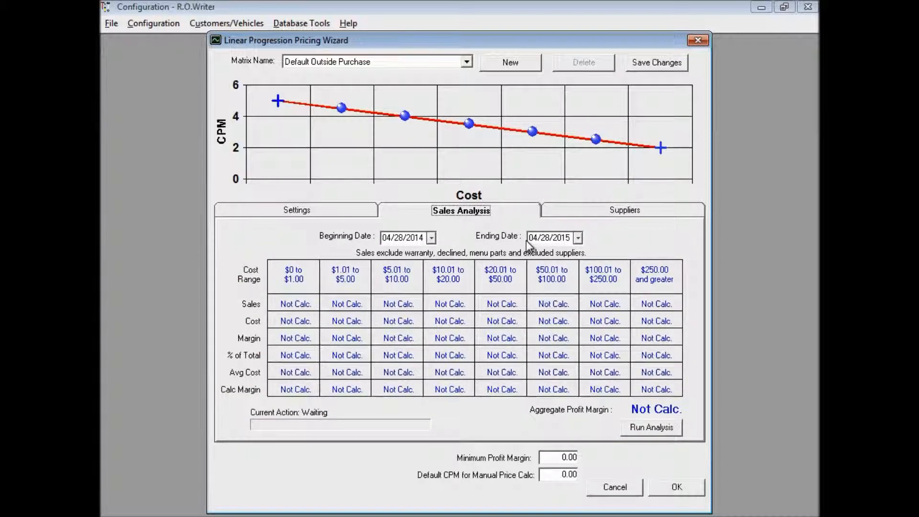
click(652, 428)
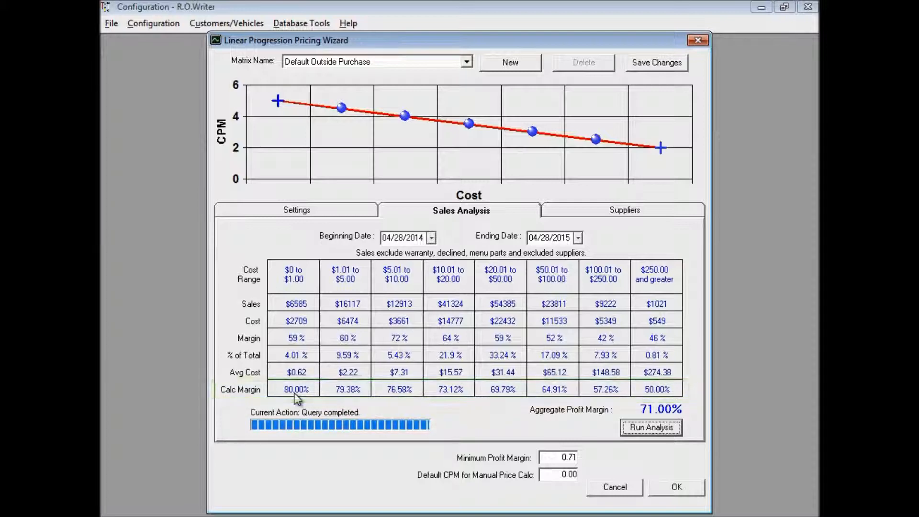
- Compare the matrix's cost points and CPM settings with the calculated margins and aggregate profit margin in the sales analysis
click(315, 209)
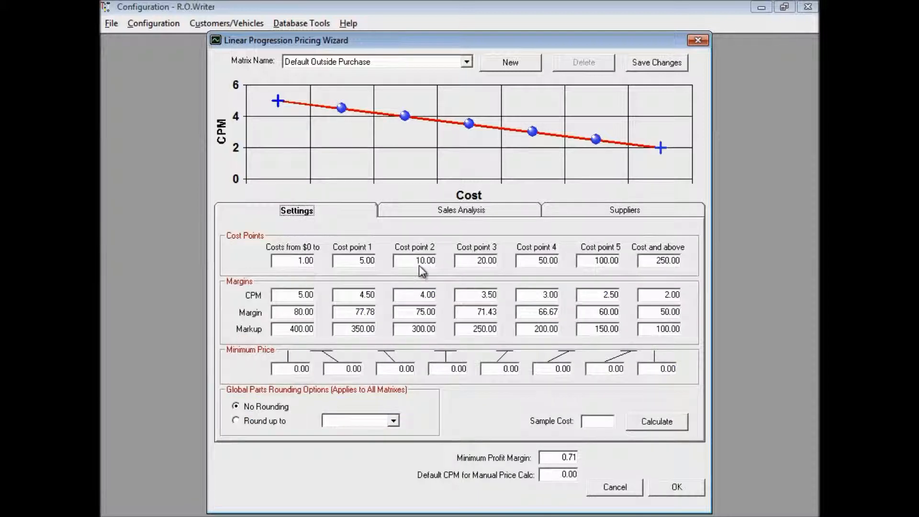
click(488, 211)
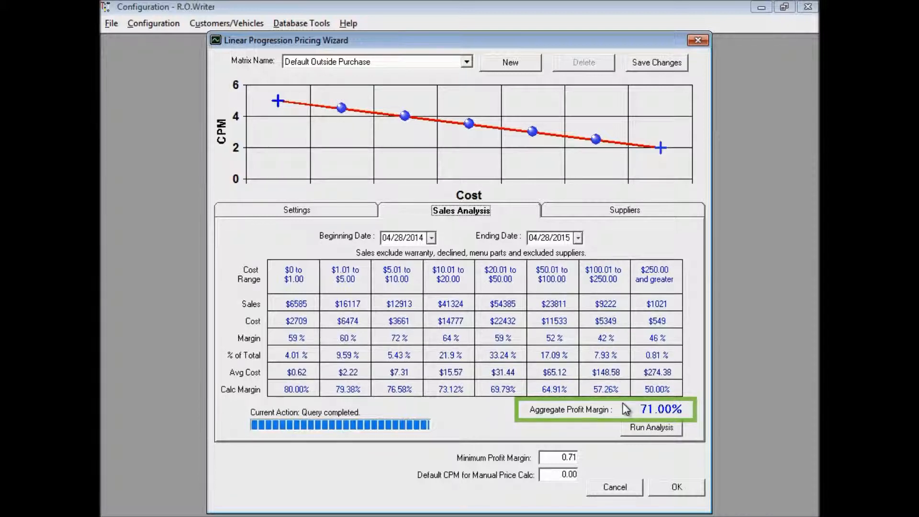
click(353, 215)
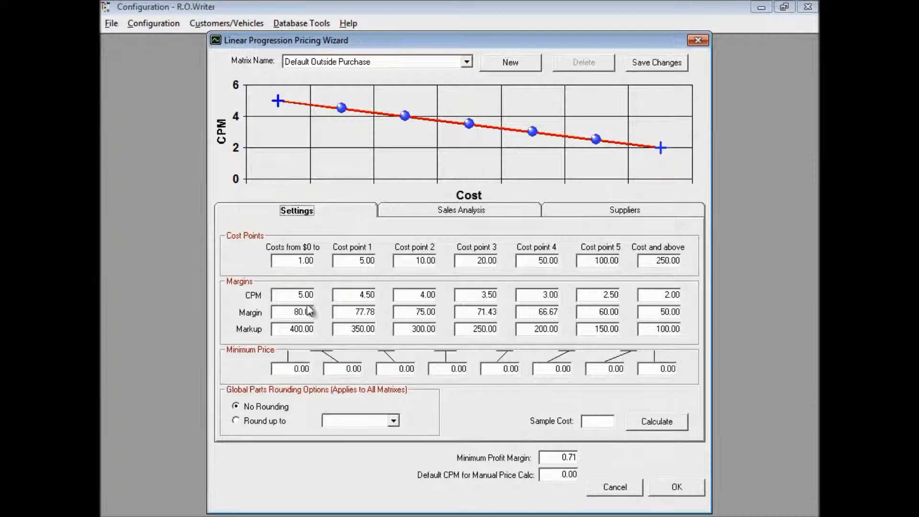
click(431, 212)
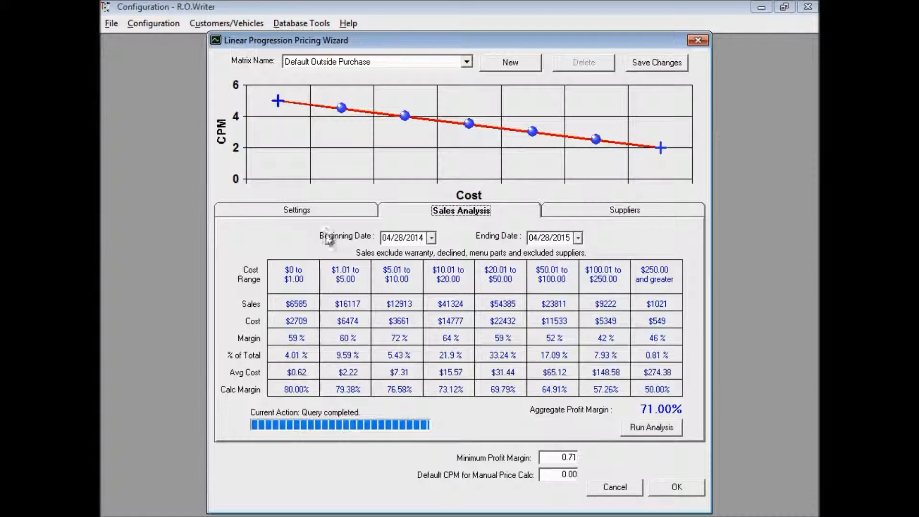
- In the Default Outside Purchase matrix, set the CPM to 4.00 for costs up to 1.00 and 3.75 for cost point 1
click(325, 212)
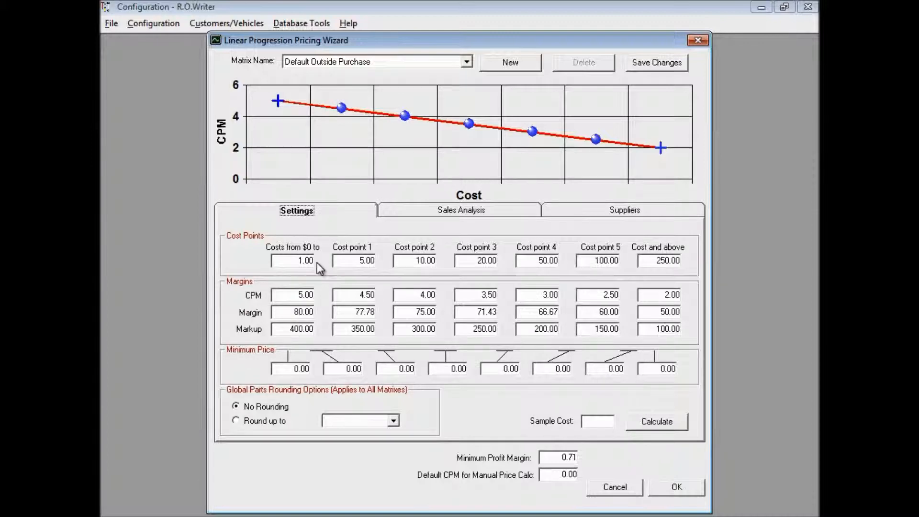
click(294, 294)
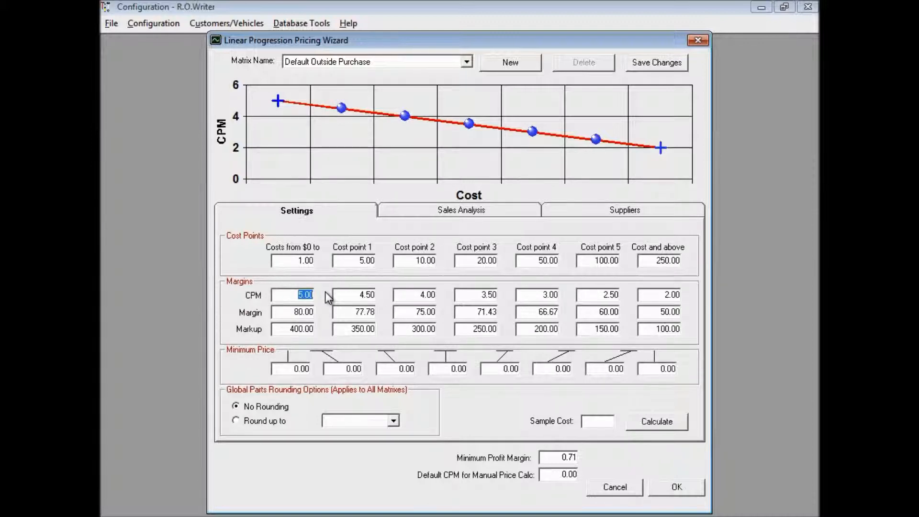
key(Delete)
text(4)
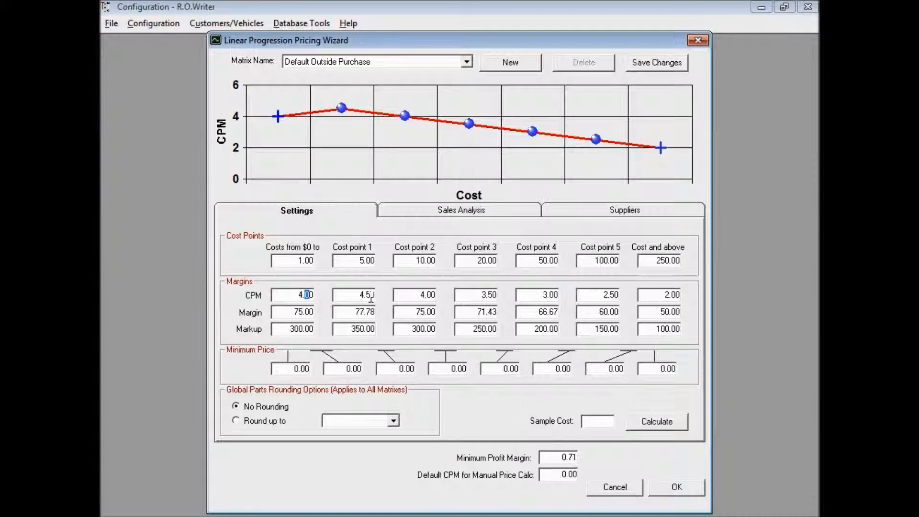
click(354, 294)
key(Delete)
text(3.75)
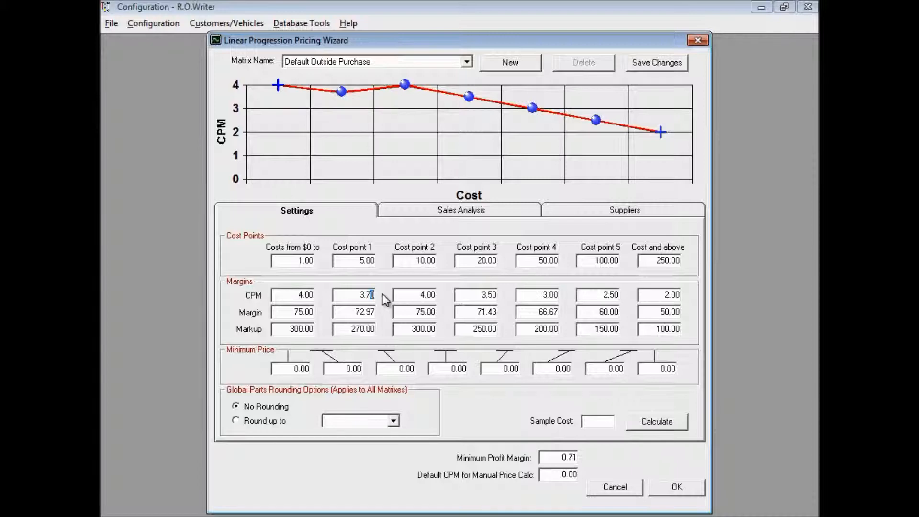
- Set the CPM to 3.50 for cost point 2 and 3.25 for cost point 3
click(428, 294)
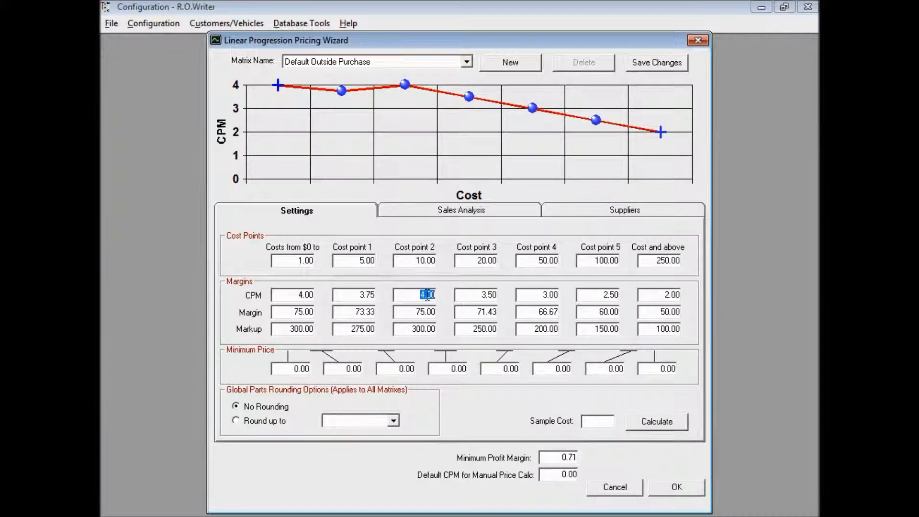
key(Delete)
text(3.5)
click(484, 295)
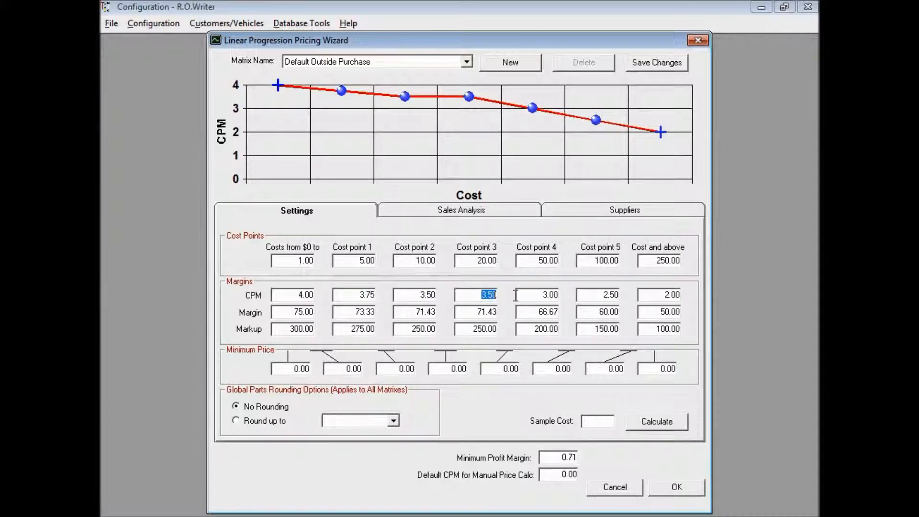
key(Delete)
text(3.25)
click(605, 294)
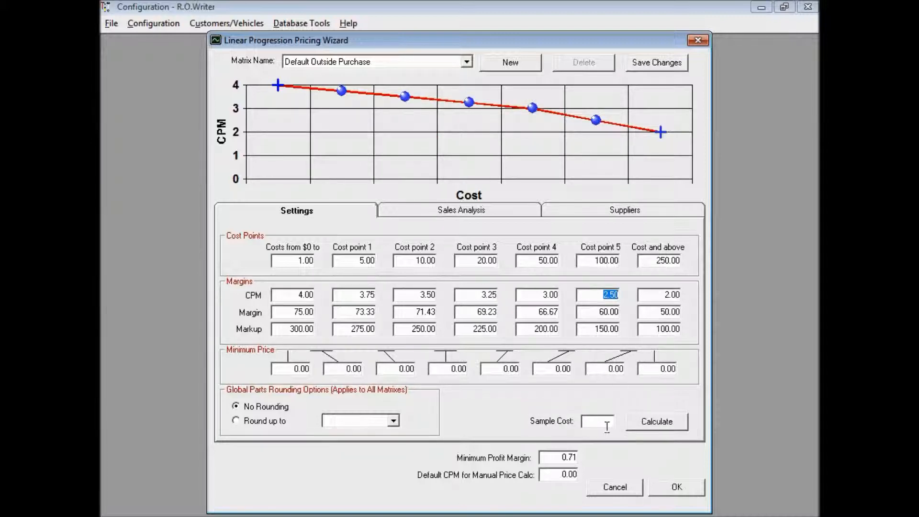
- Rerun the sales analysis of the Default Outside Purchase matrix for 04/28/2014 to 04/28/2015 with the revised CPM values
click(460, 213)
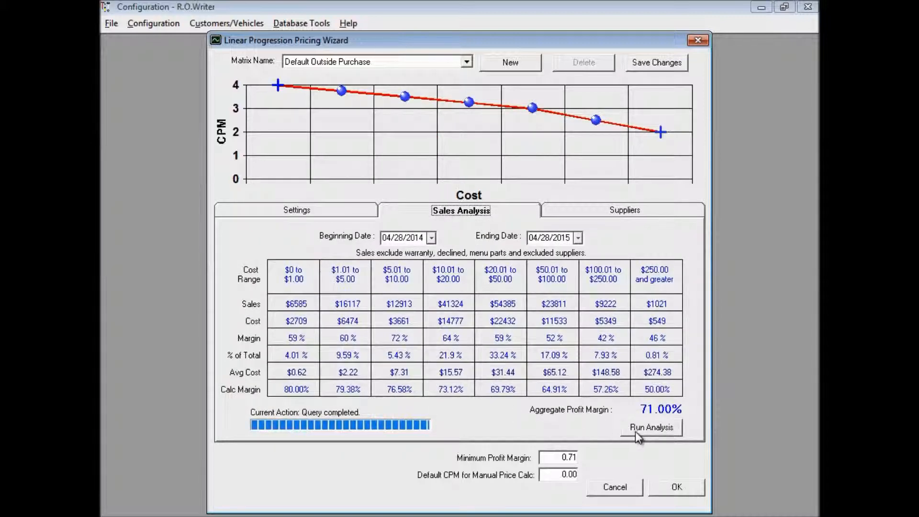
click(650, 427)
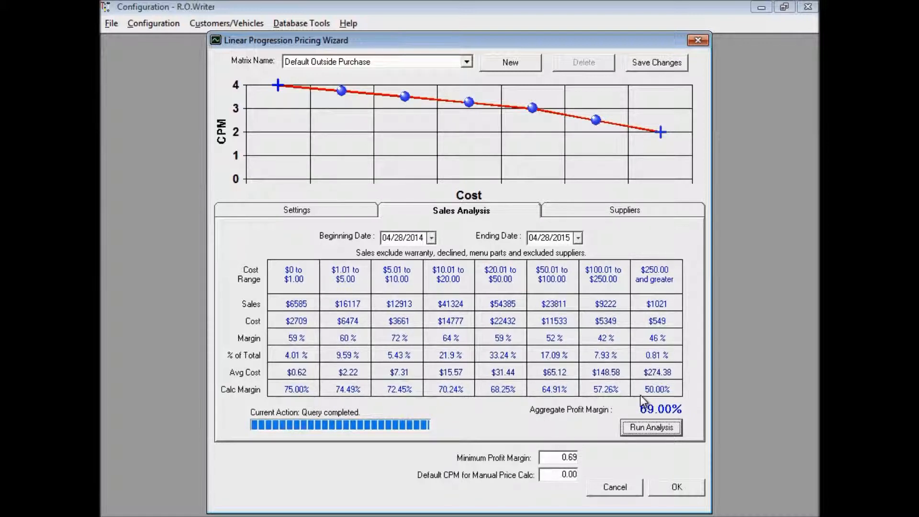
- Set the global parts rounding option in the matrix settings to round up to 99's
click(322, 214)
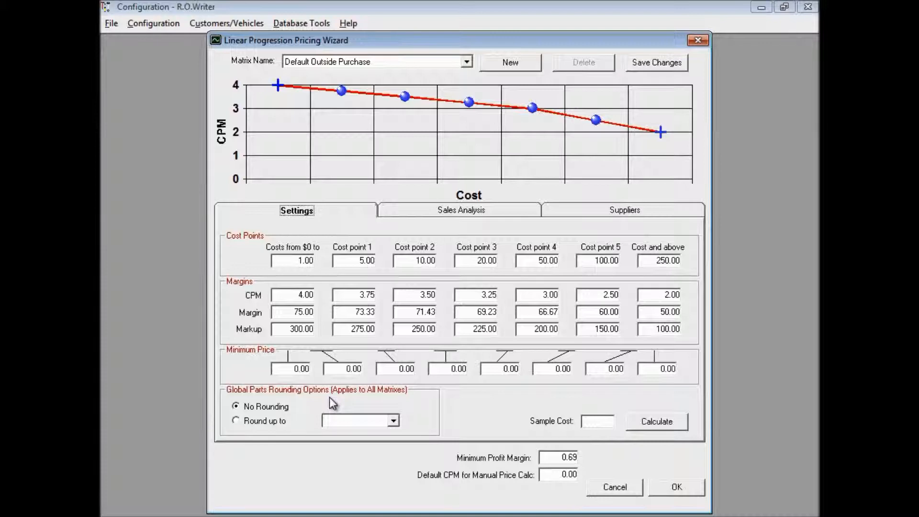
click(273, 421)
click(393, 421)
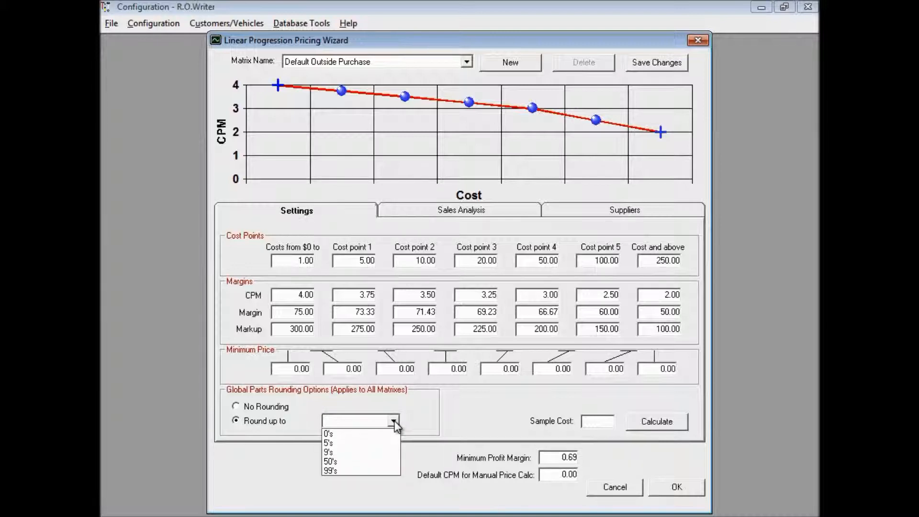
click(354, 471)
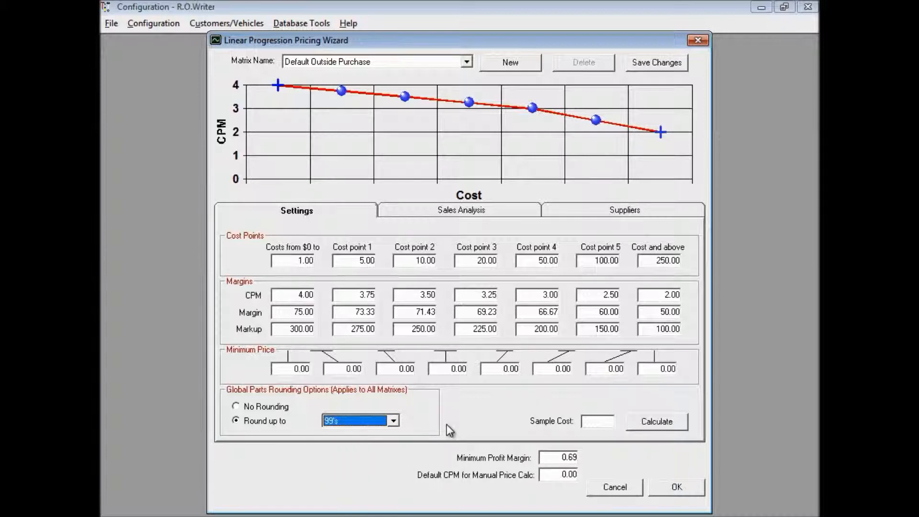
- Calculate the selling price for a sample cost of 15.50 and dismiss the result
click(585, 421)
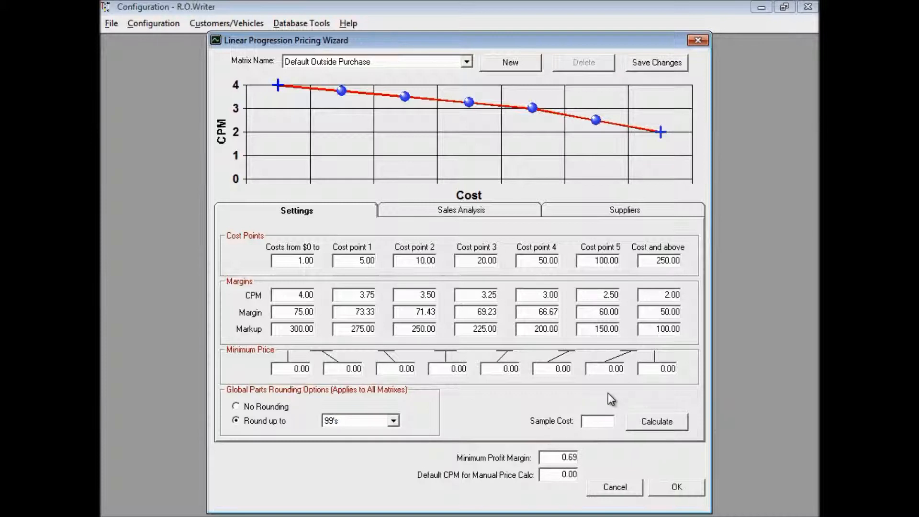
text(15.50)
click(660, 424)
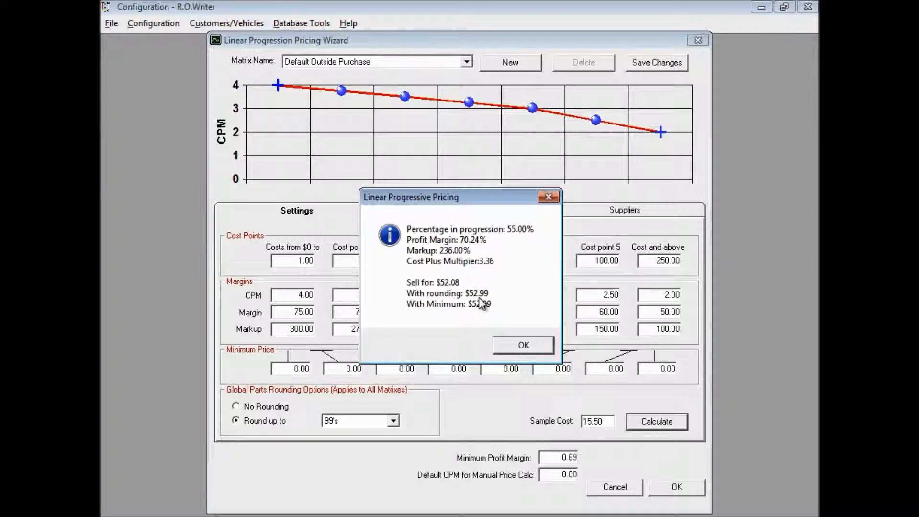
click(523, 345)
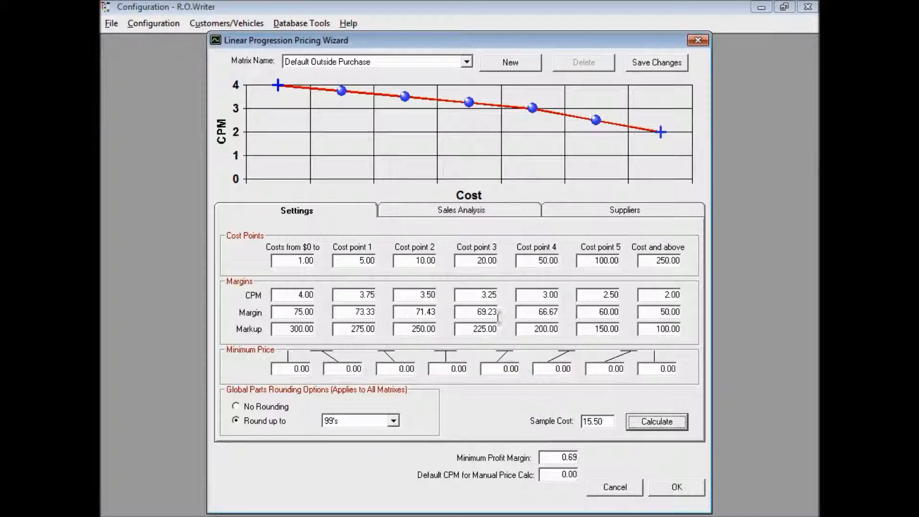
- Calculate the selling price for a sample cost of 27.60 and dismiss the result
click(612, 423)
drag(612, 424, 559, 418)
text(27.60)
click(657, 422)
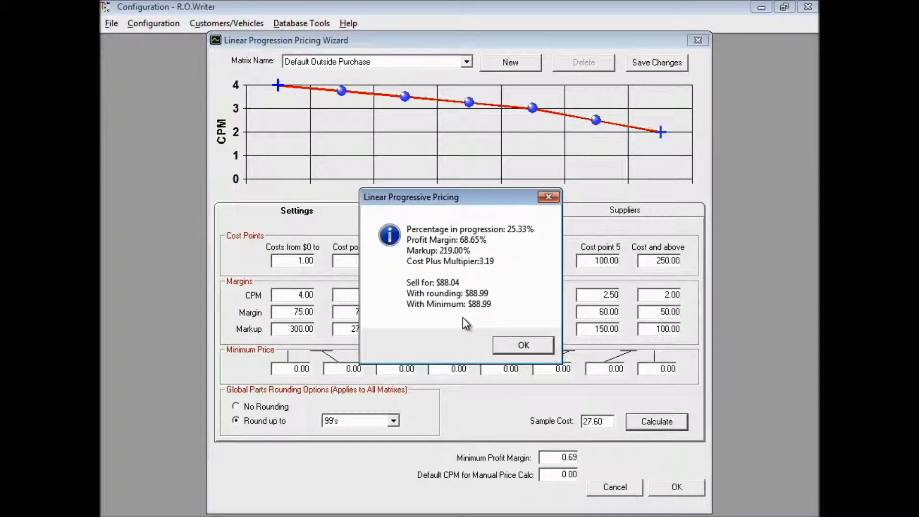
click(527, 343)
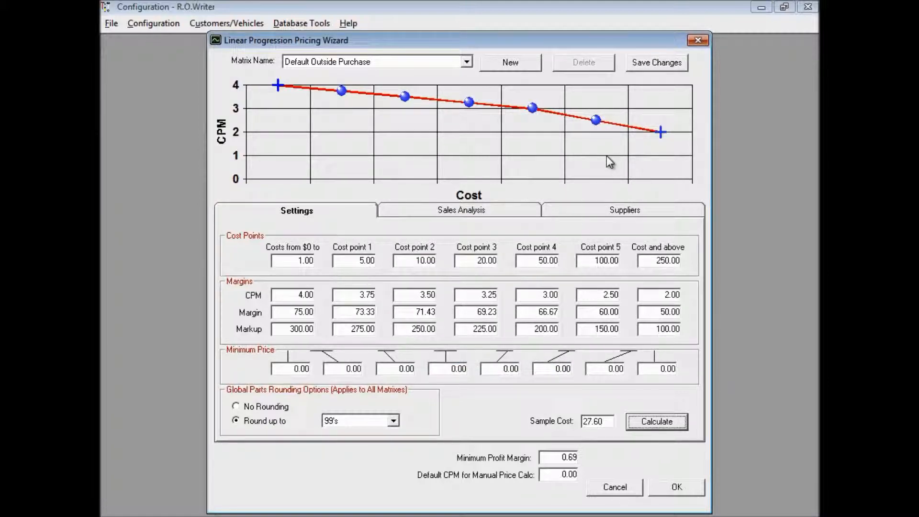
- Save the Default Outside Purchase matrix and create a new matrix named TIRES
click(658, 64)
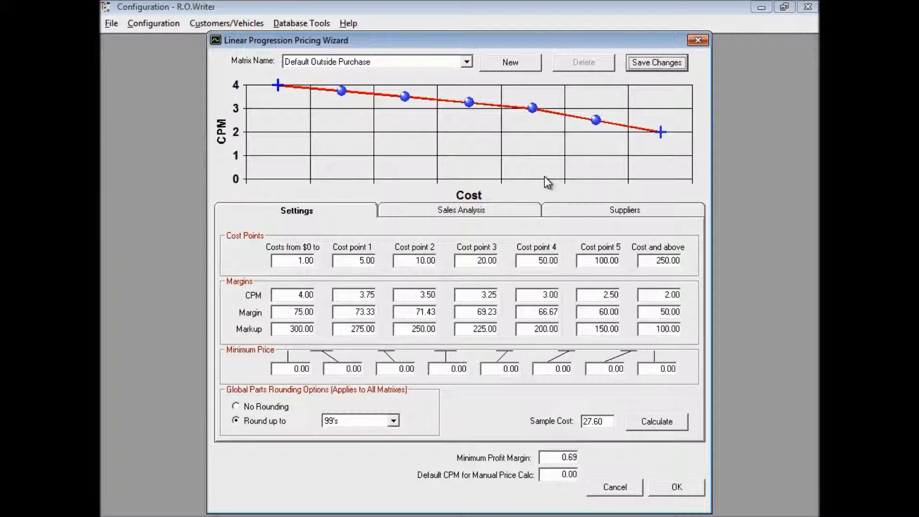
click(515, 66)
text(TIRES)
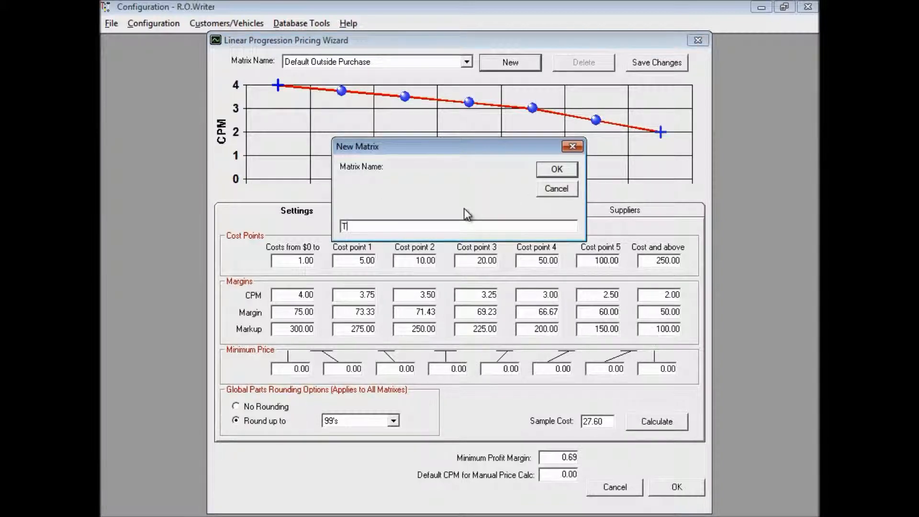
click(560, 171)
- Include the suppliers American Tire, Carroll Tire, Firestone and Goodyear in the TIRES matrix
click(588, 215)
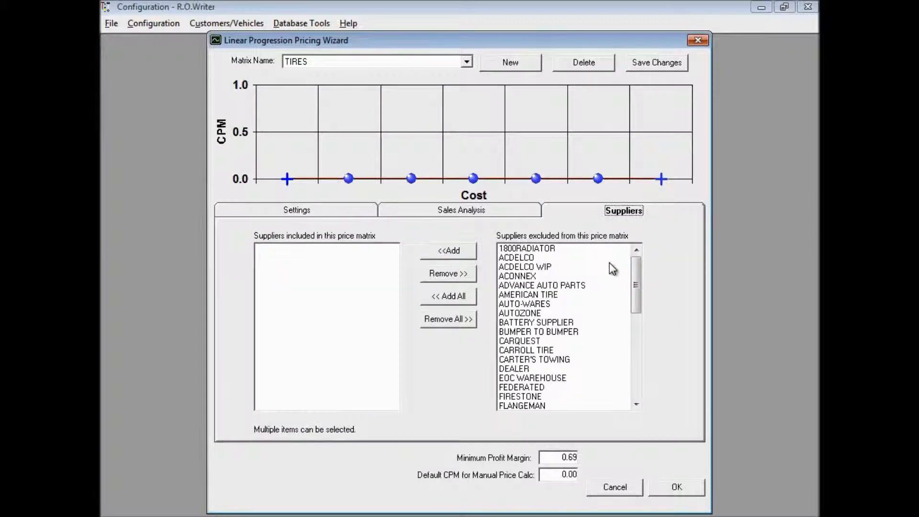
click(550, 298)
click(452, 250)
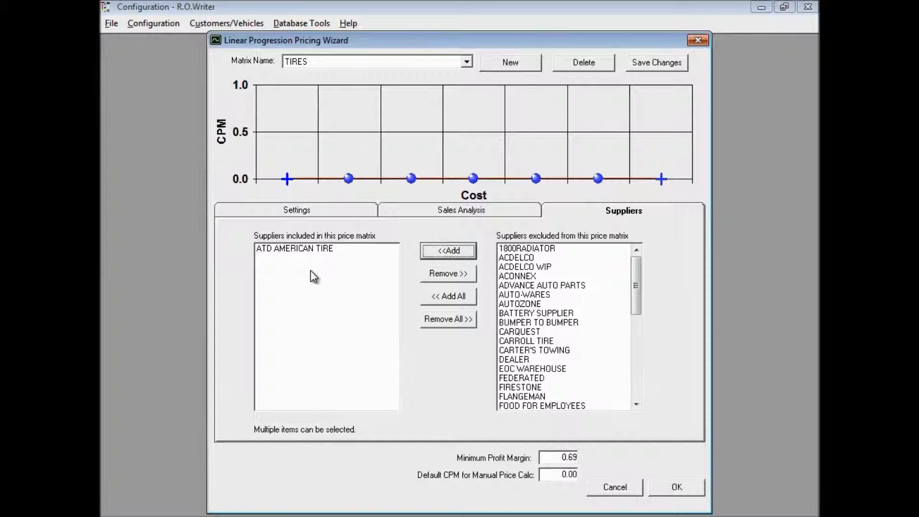
click(523, 341)
click(442, 252)
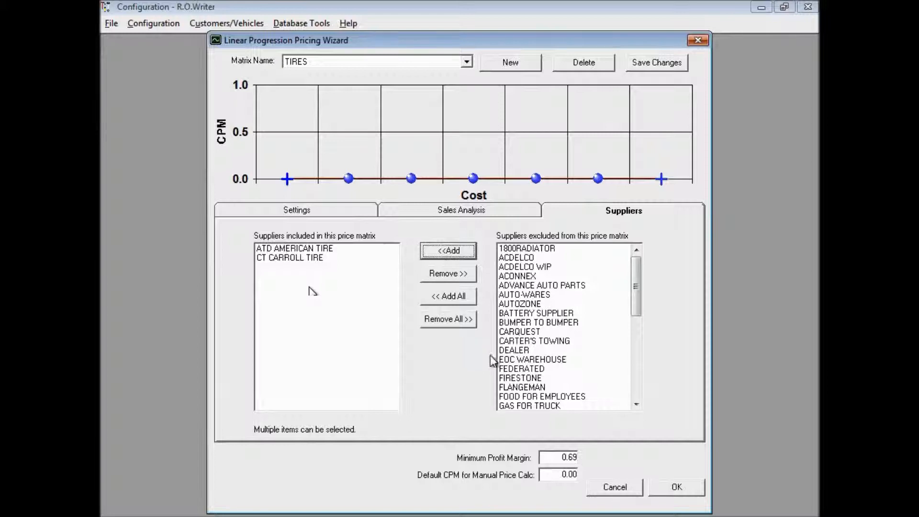
click(530, 378)
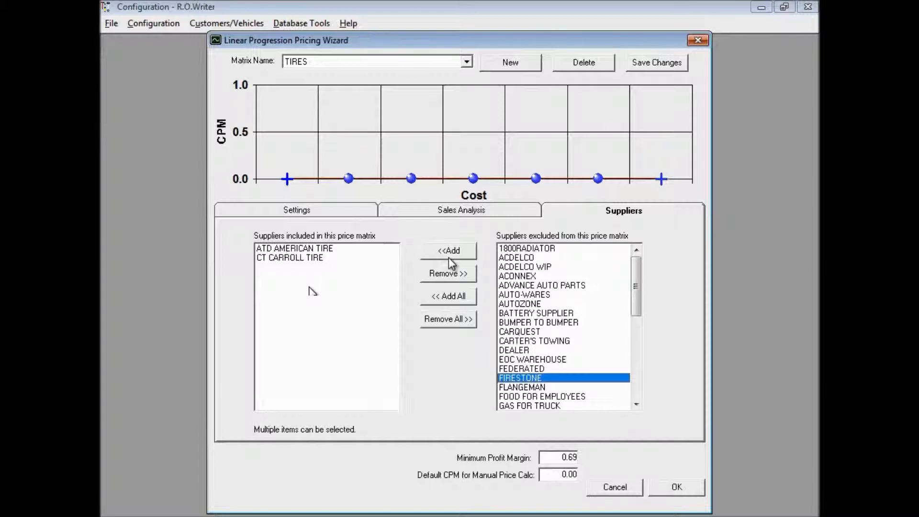
click(449, 258)
click(530, 406)
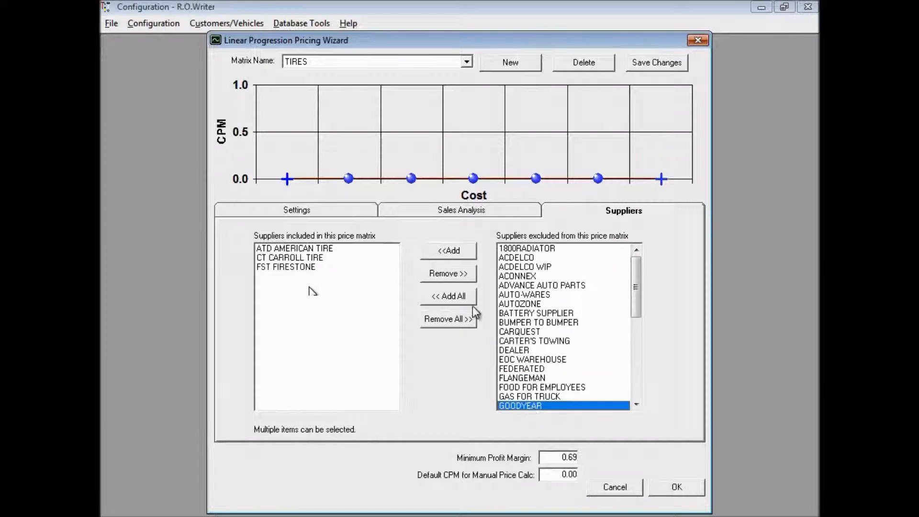
click(453, 253)
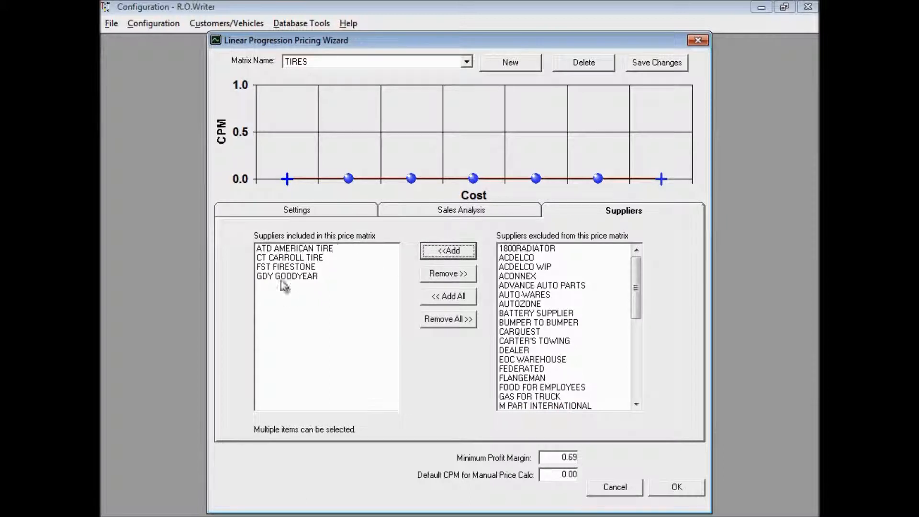
- Set the TIRES matrix's first cost range to end at 100.00, with a CPM of 1.40
click(318, 216)
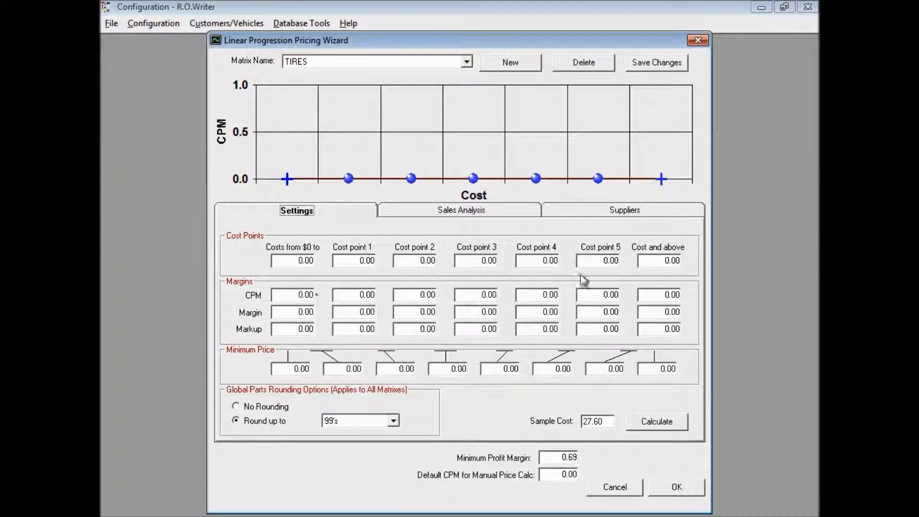
key(Tab)
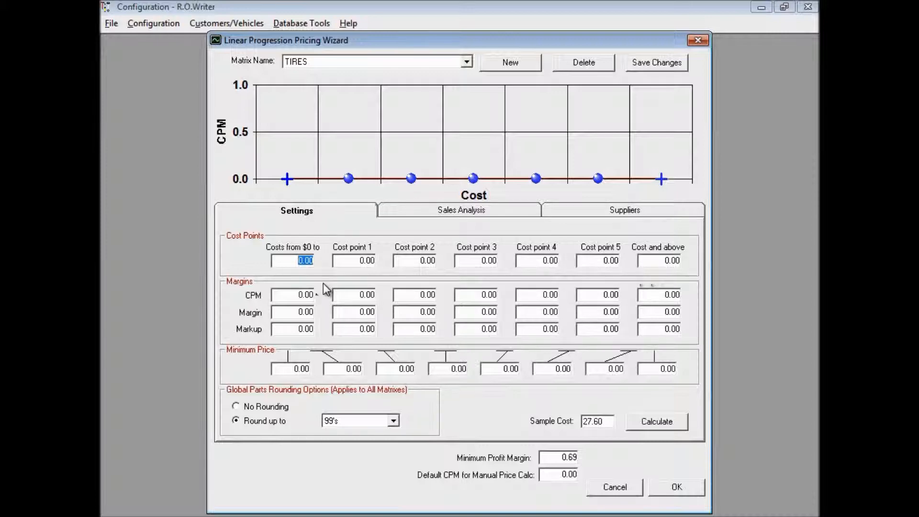
text(100)
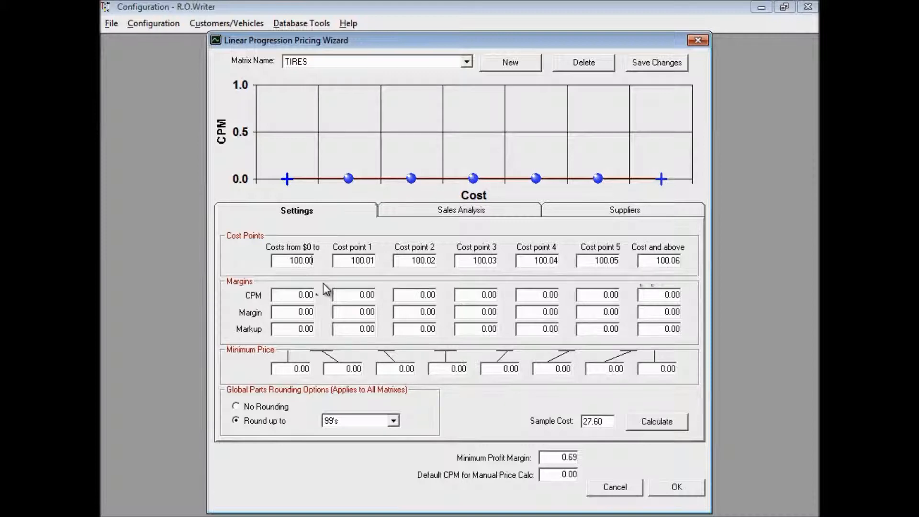
key(Tab)
text(1.4)
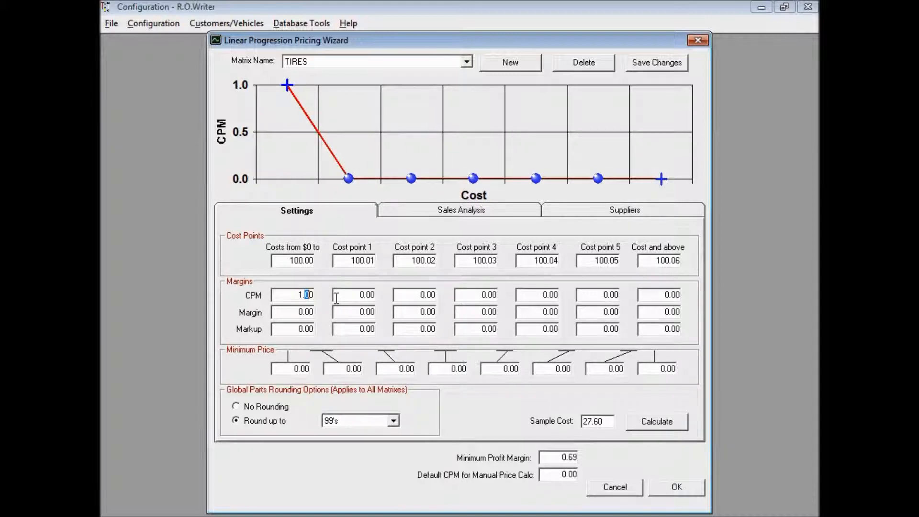
- Set the TIRES matrix's cost point 1 to 5,000.00 with a CPM of 1.30, and save the matrix
click(349, 262)
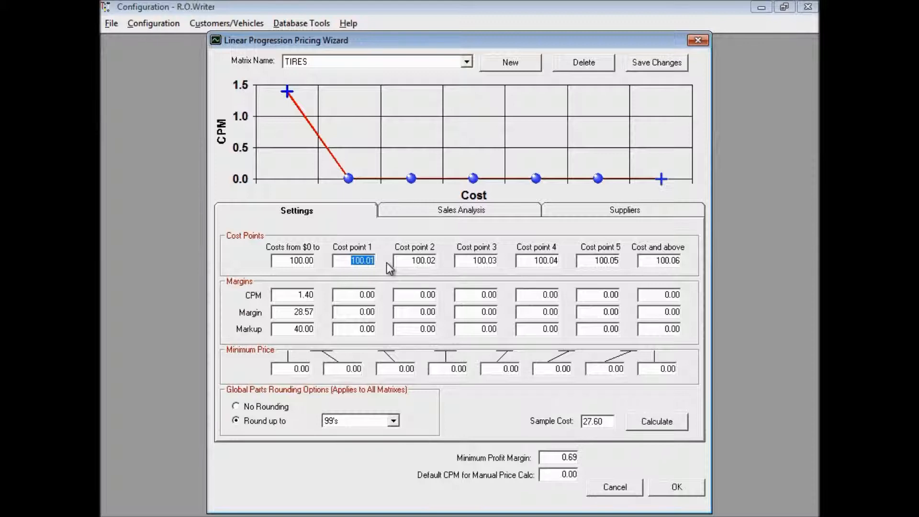
text(0.0500000)
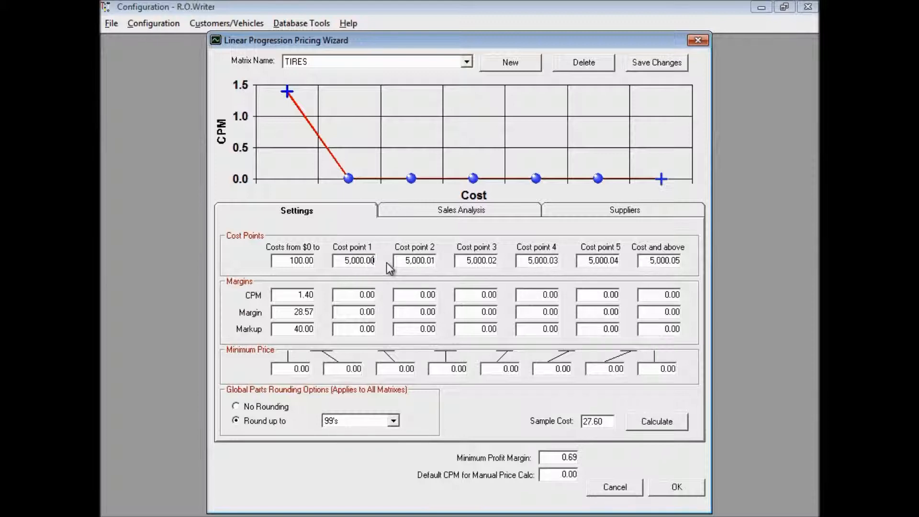
key(Tab)
text(1.3)
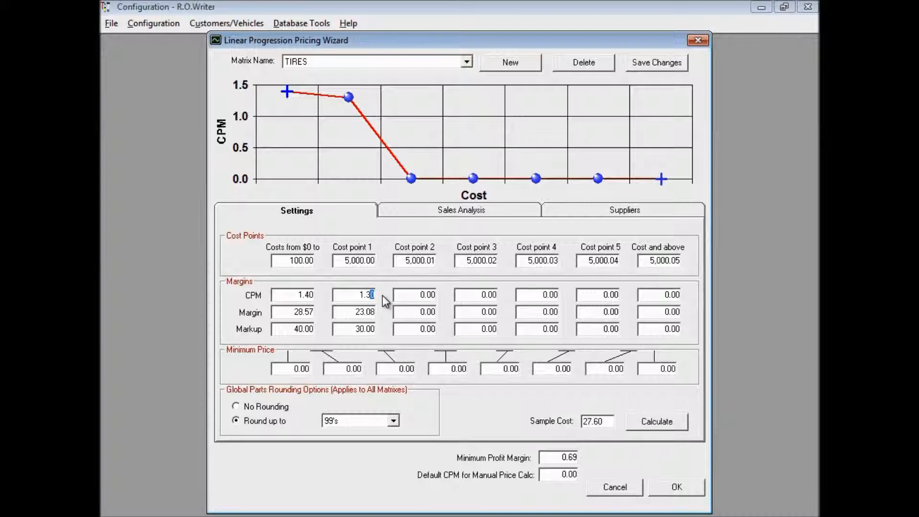
click(643, 62)
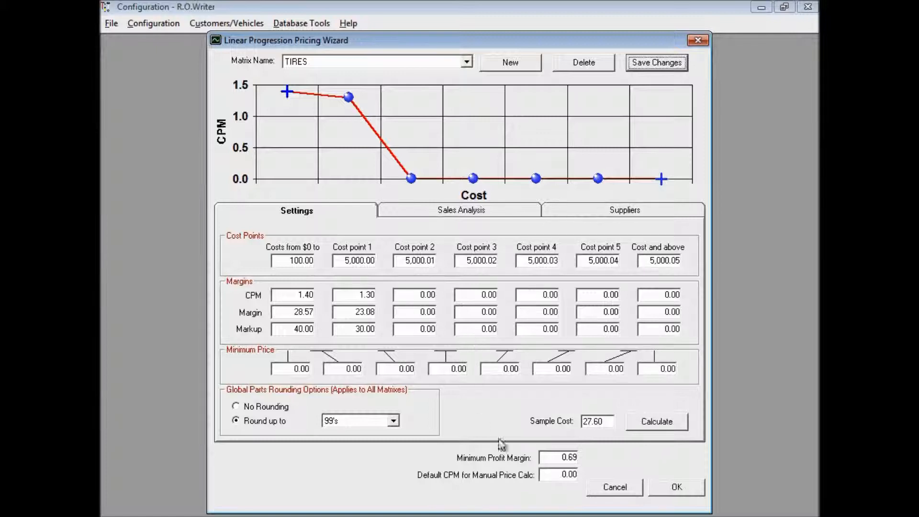
- Set the minimum profit margin to 40 and accept the Linear Progression Pricing Wizard settings
click(546, 459)
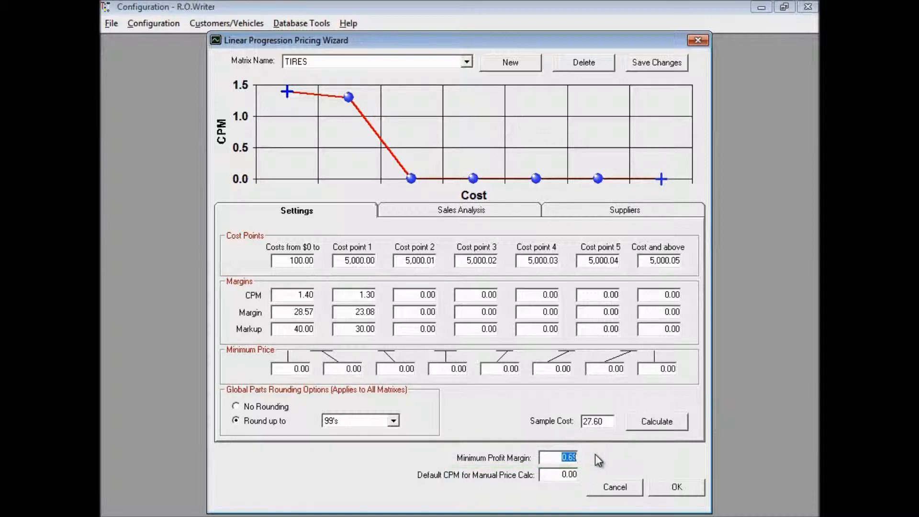
text(40)
click(682, 488)
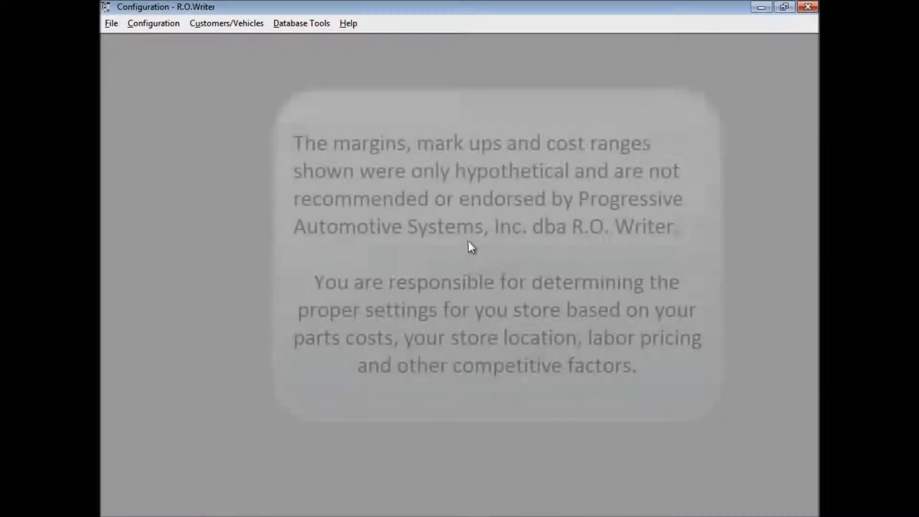